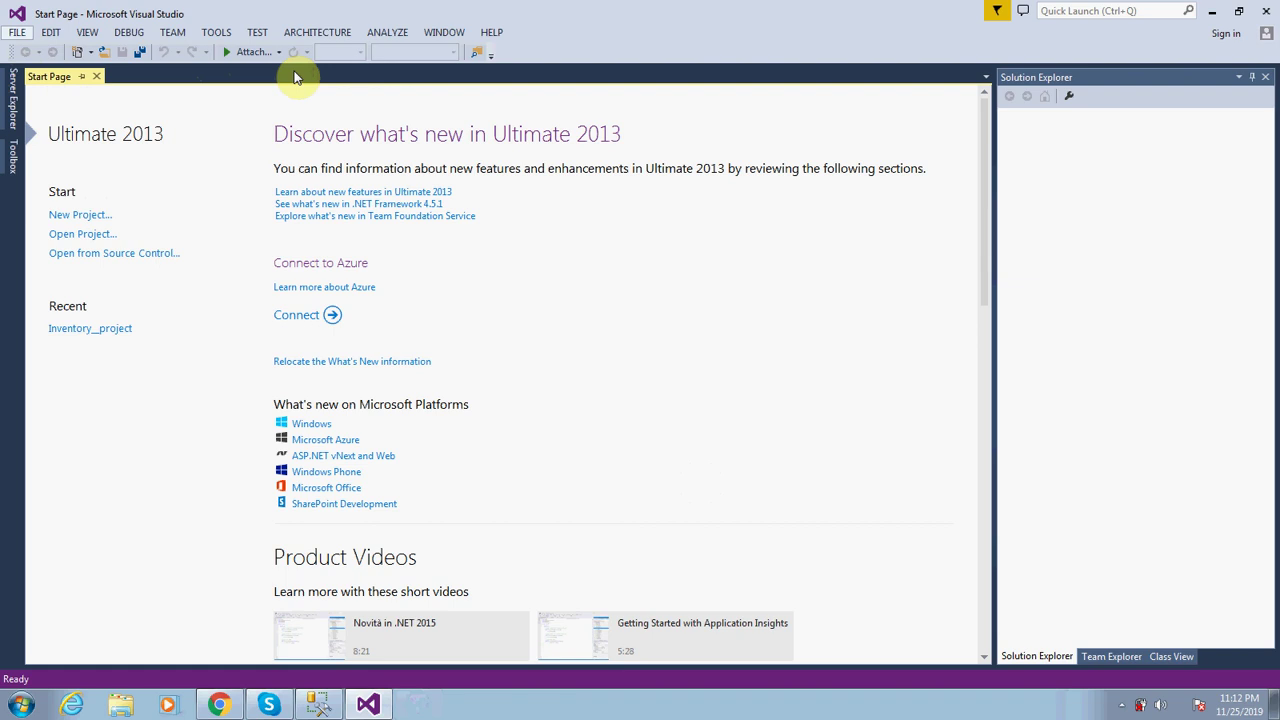
key("ctrl+shift+n")
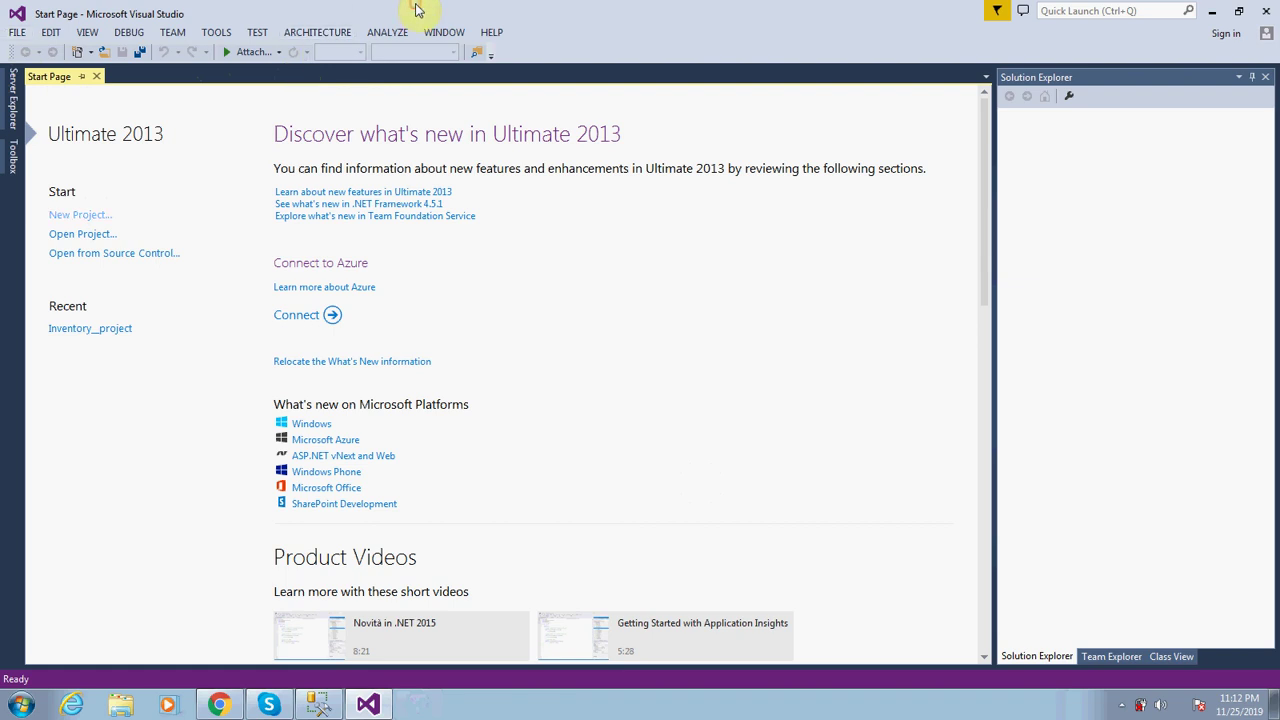
left_click(89, 213)
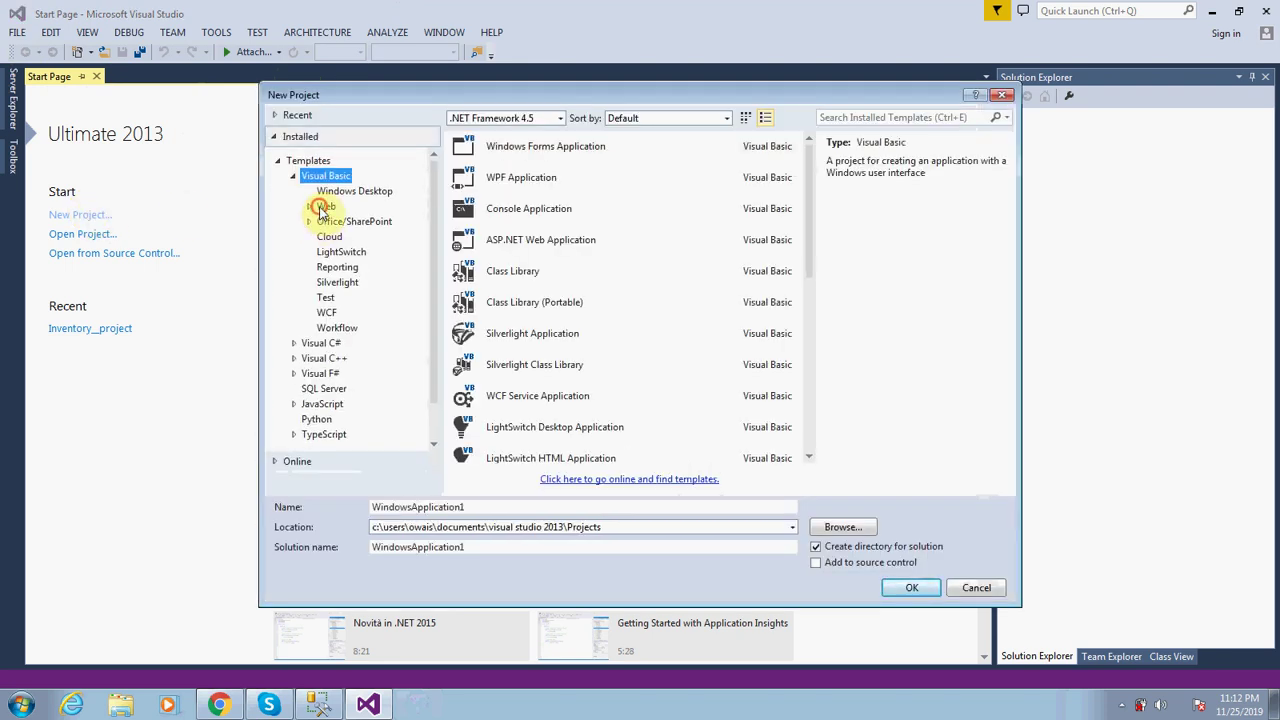
left_click(322, 207)
left_click(612, 155)
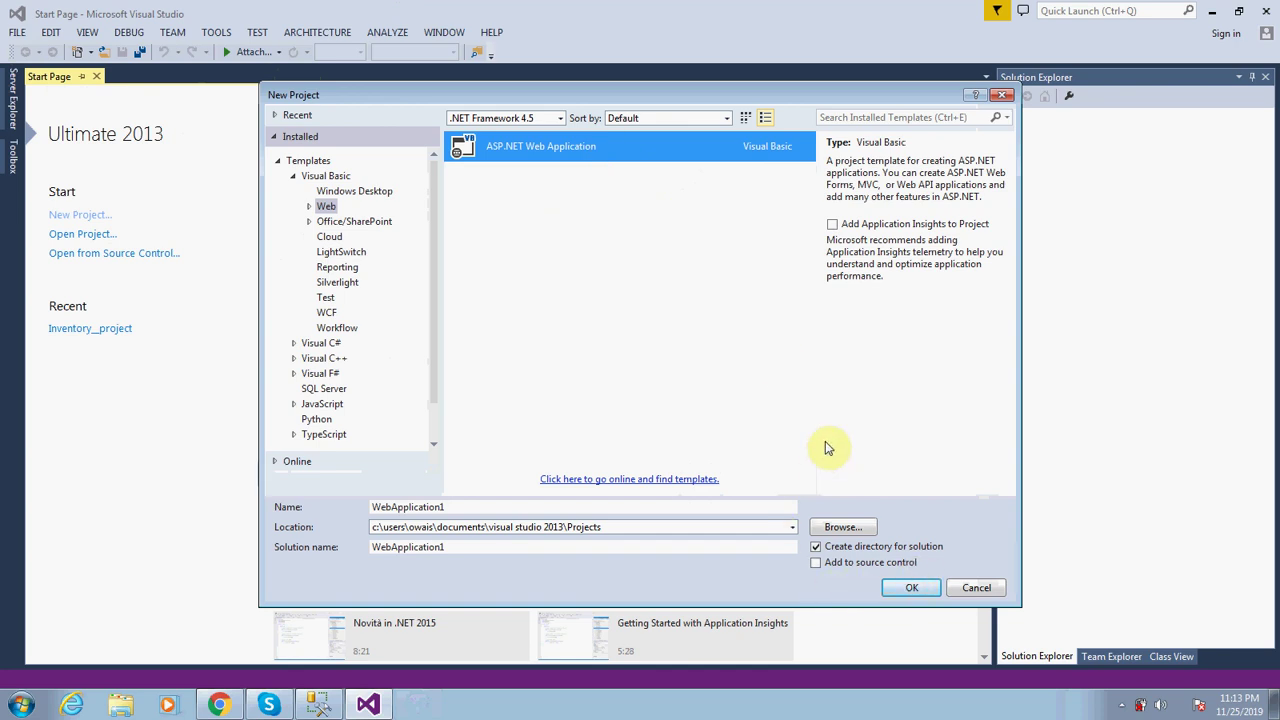
double_click(478, 508)
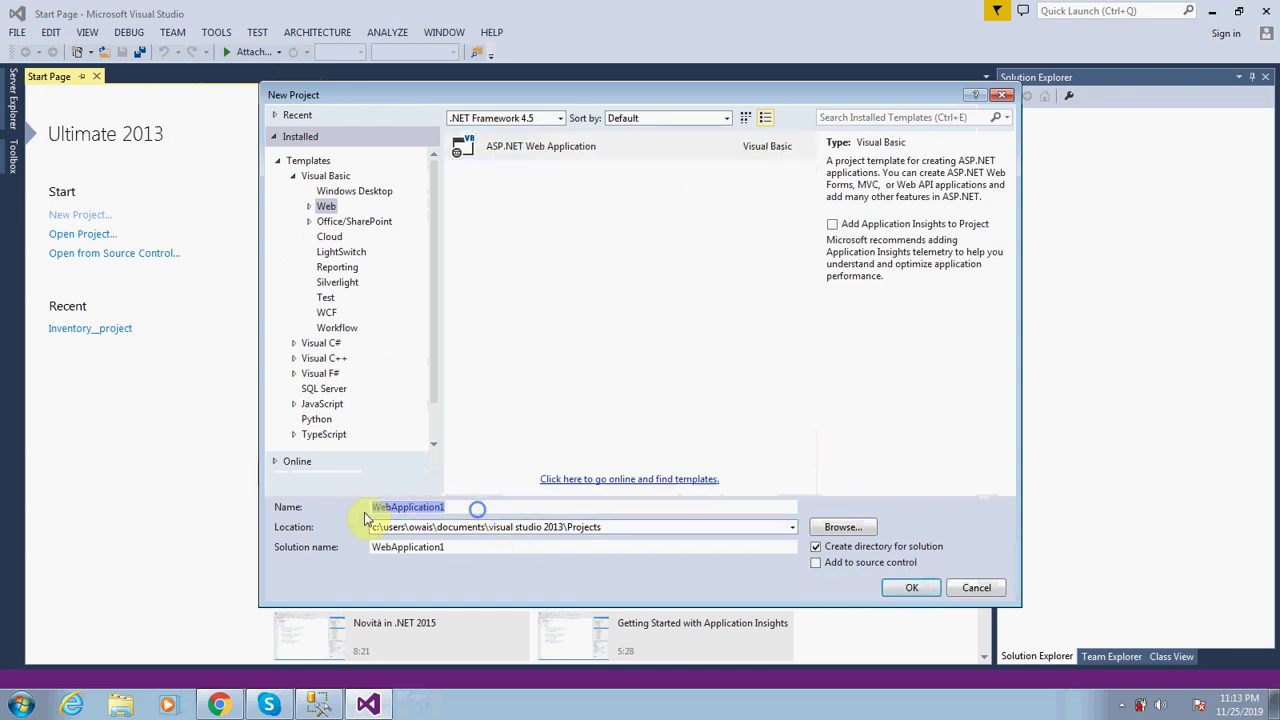
left_click(645, 509)
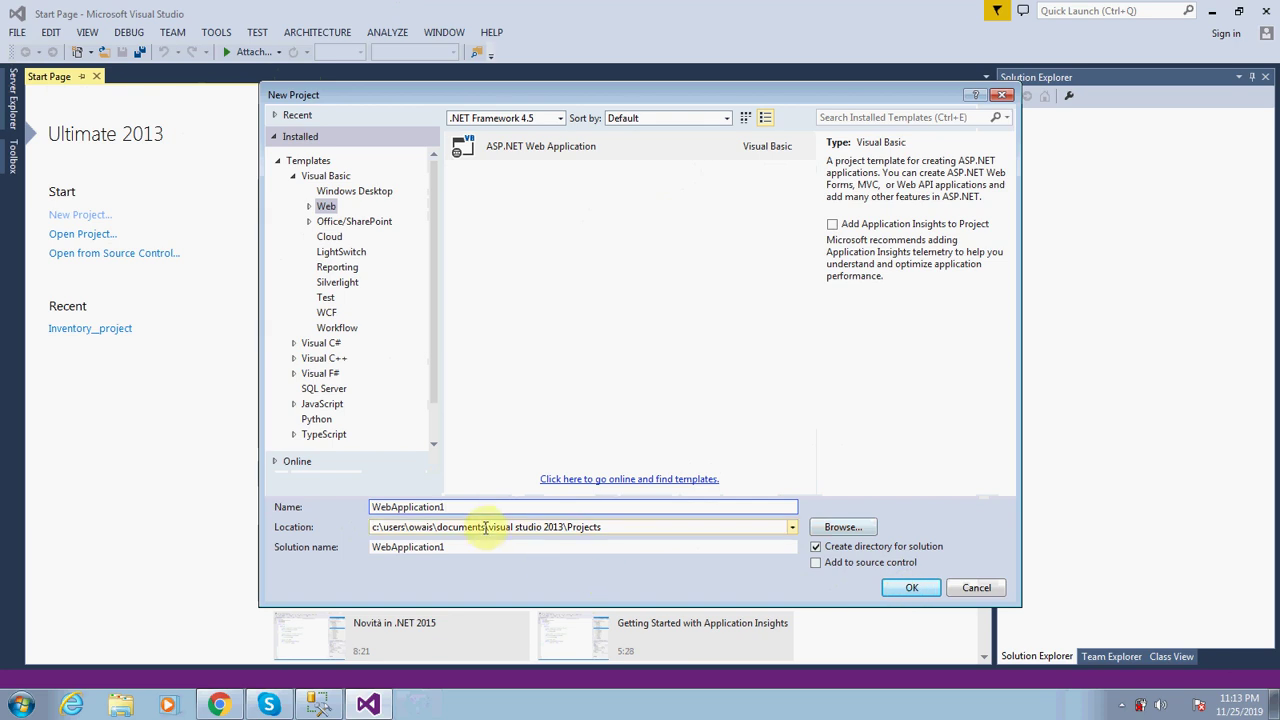
left_click(912, 588)
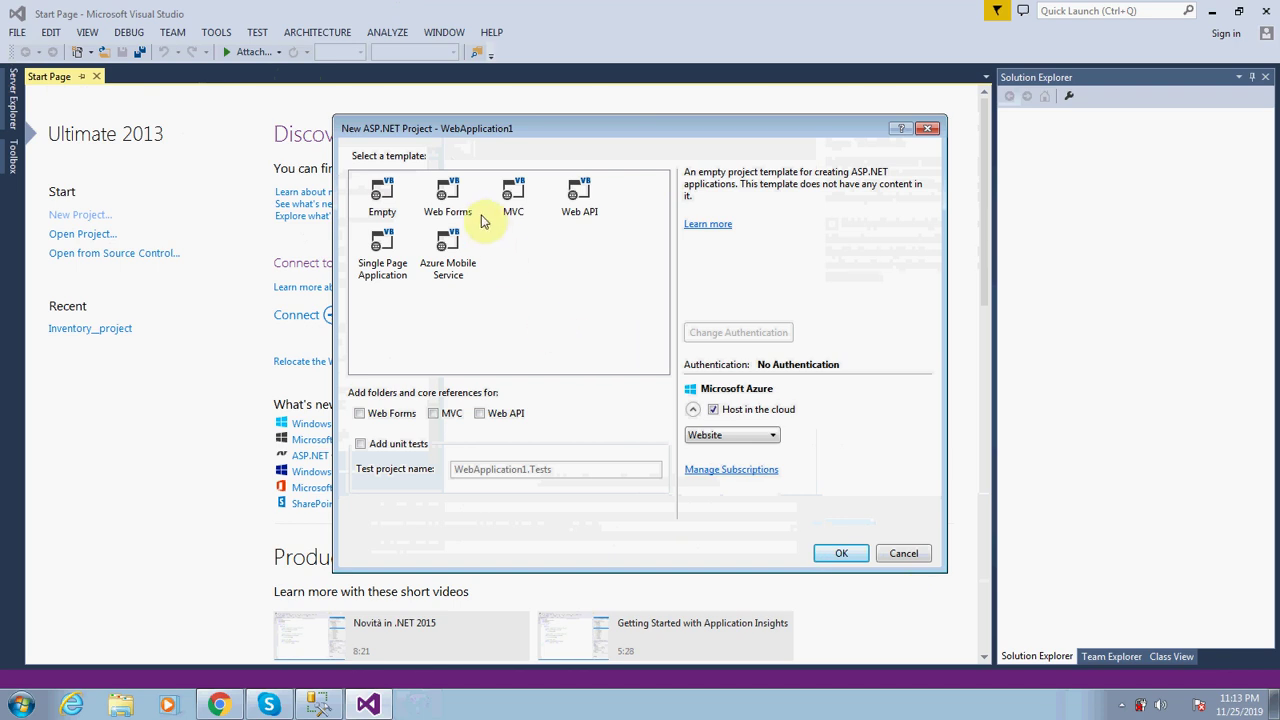
left_click(455, 195)
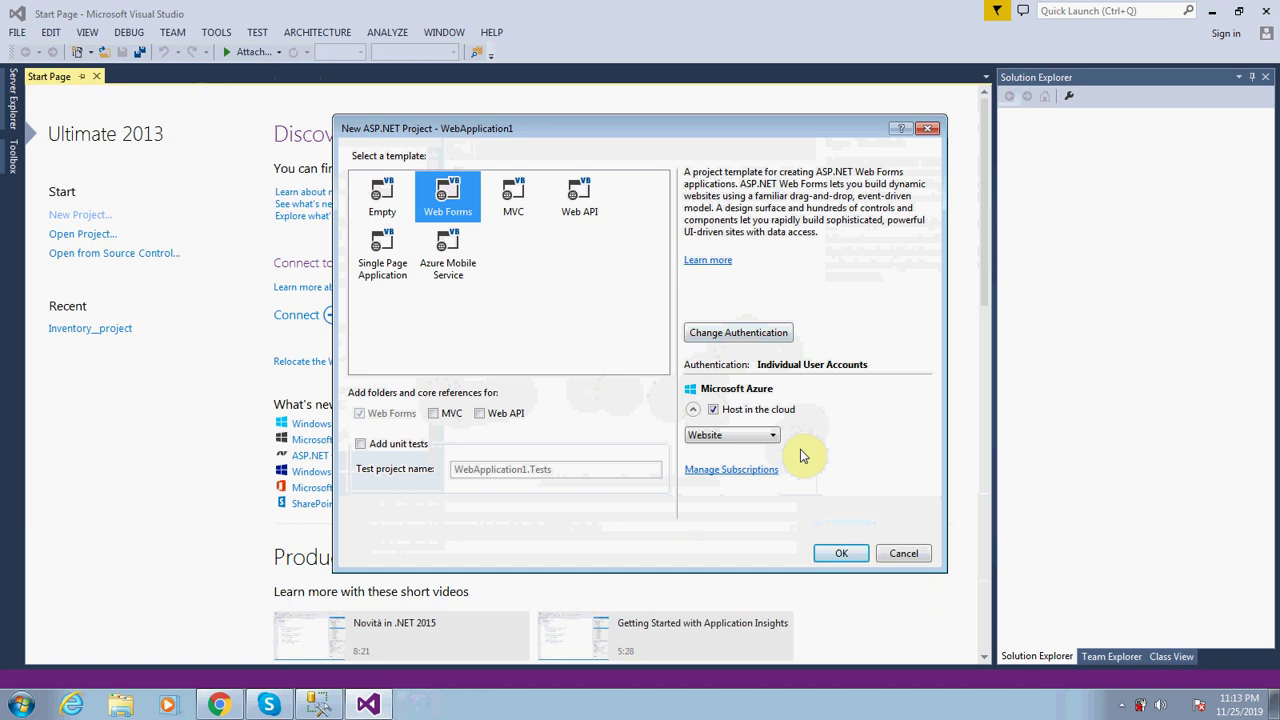
left_click(905, 553)
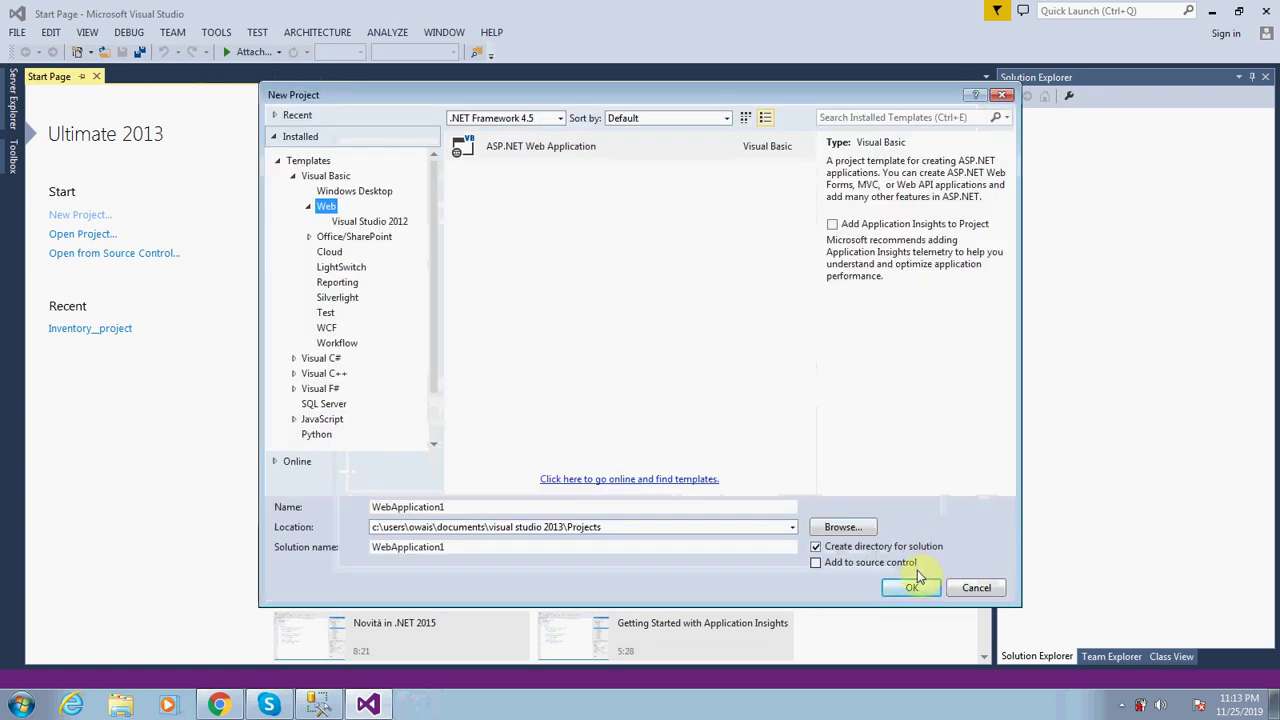
left_click(977, 587)
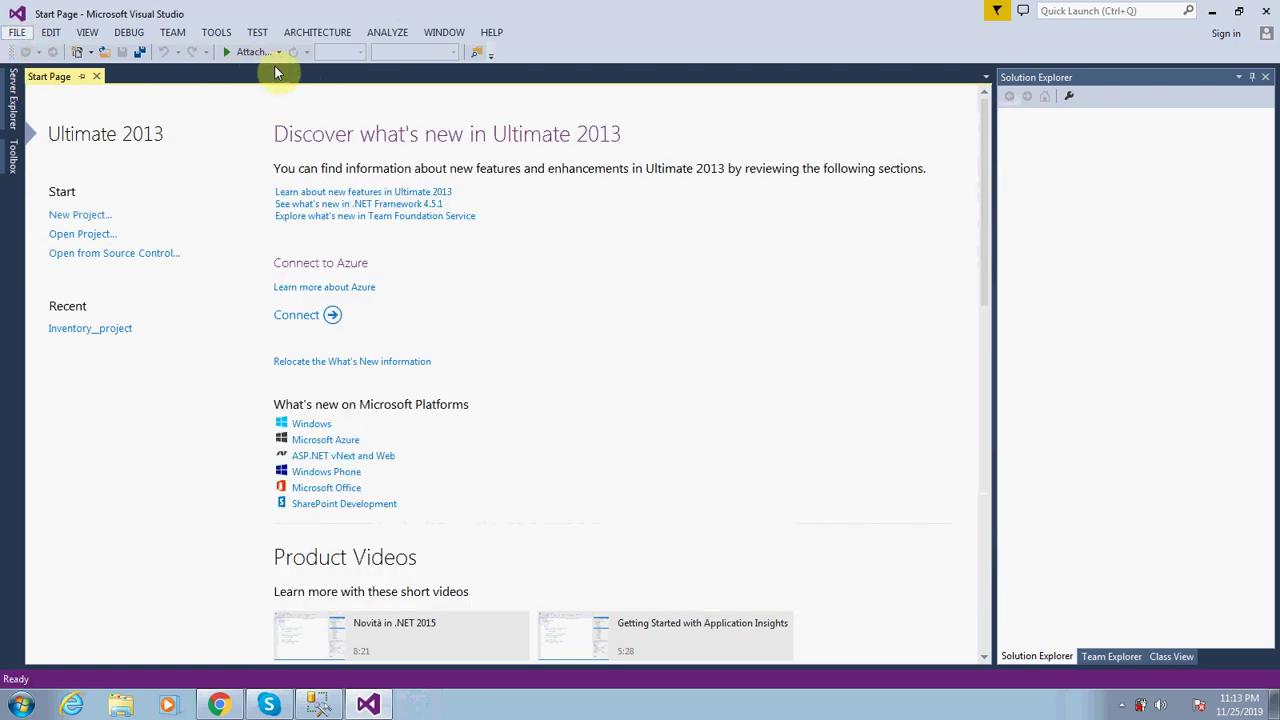
Start a new web site and compare the HTTP and FTP options for its web location
key("ctrl+shift+n")
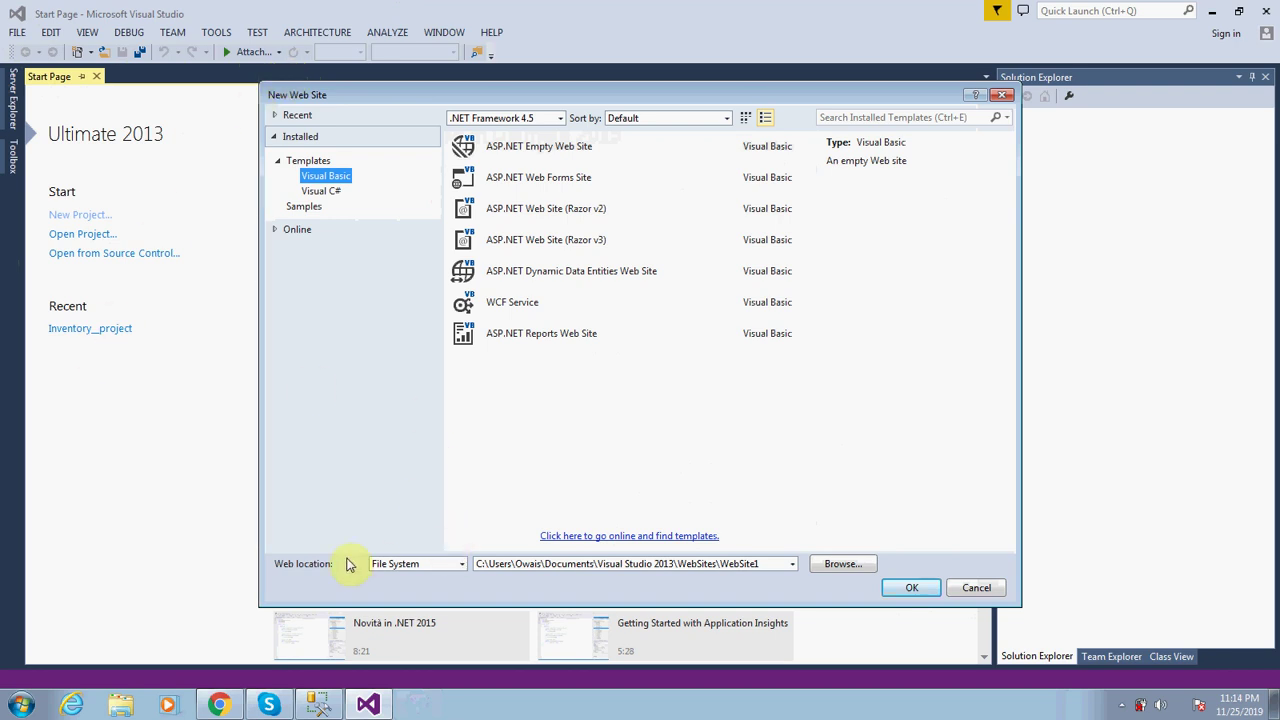
left_click(462, 564)
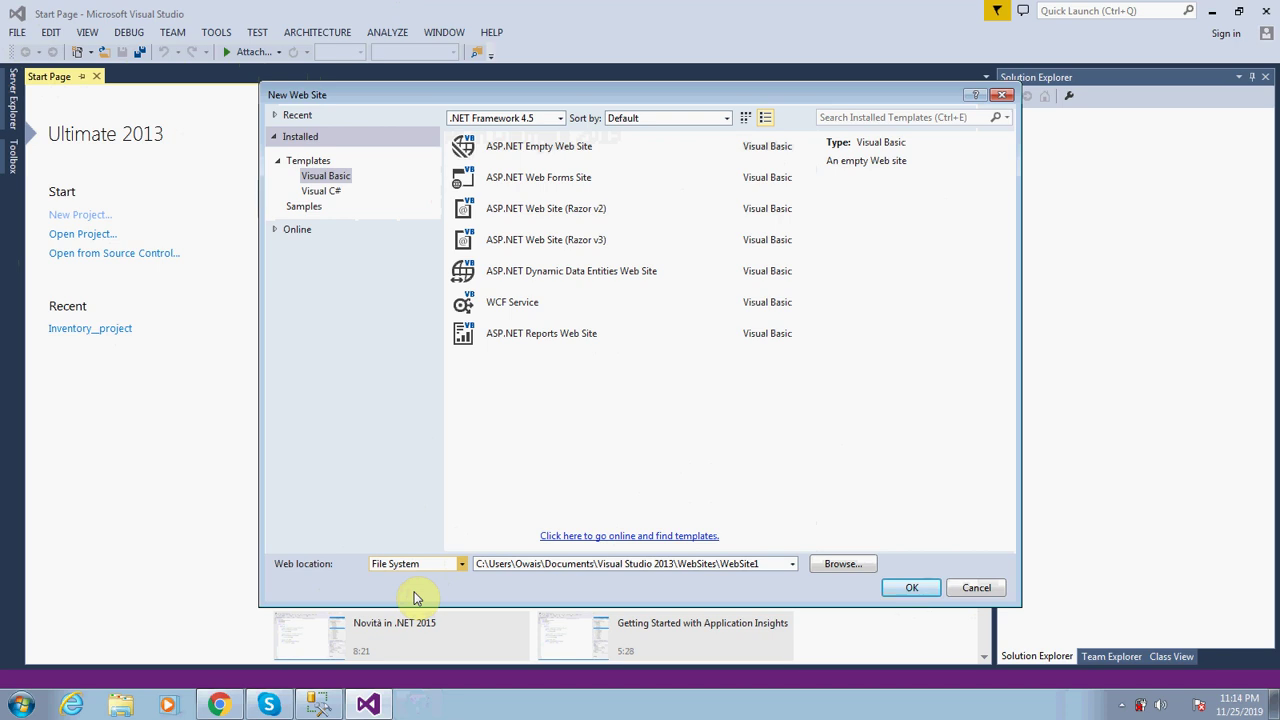
key("Down")
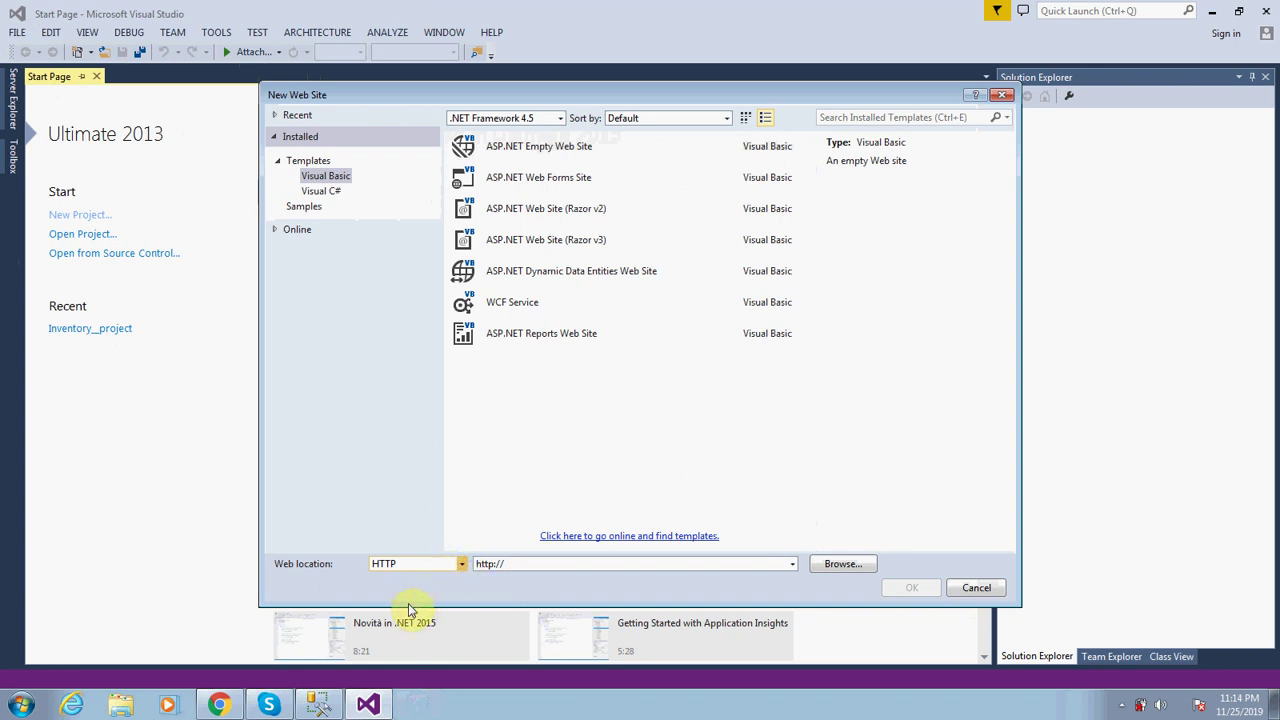
key("Down")
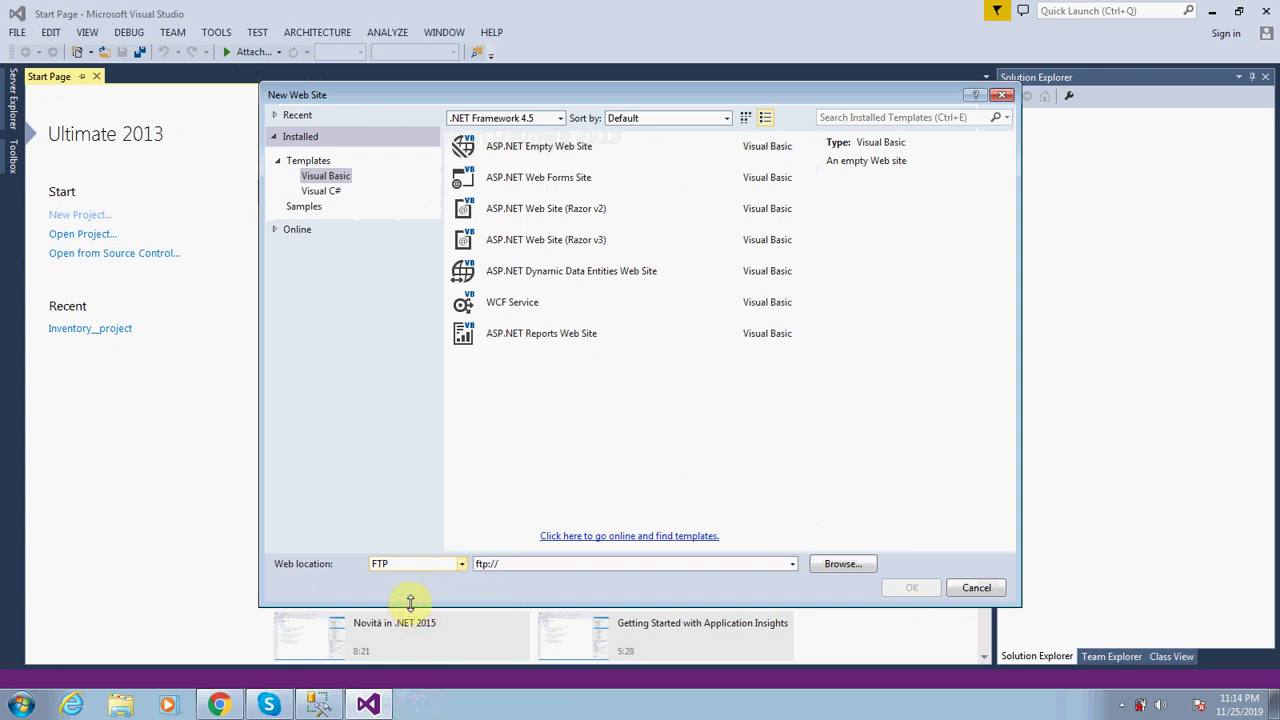
left_click(462, 563)
key("Up")
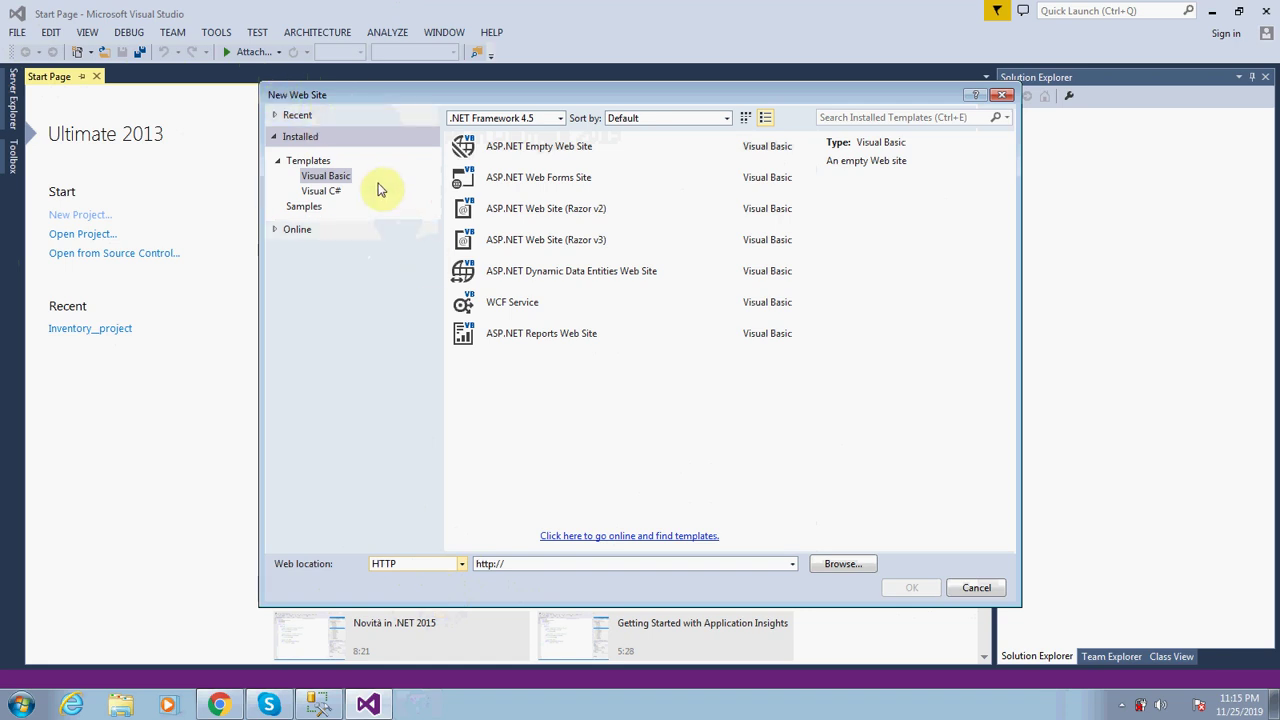
Compare the Visual Basic and Visual C# web site templates and choose Visual C# as the language
left_click(333, 191)
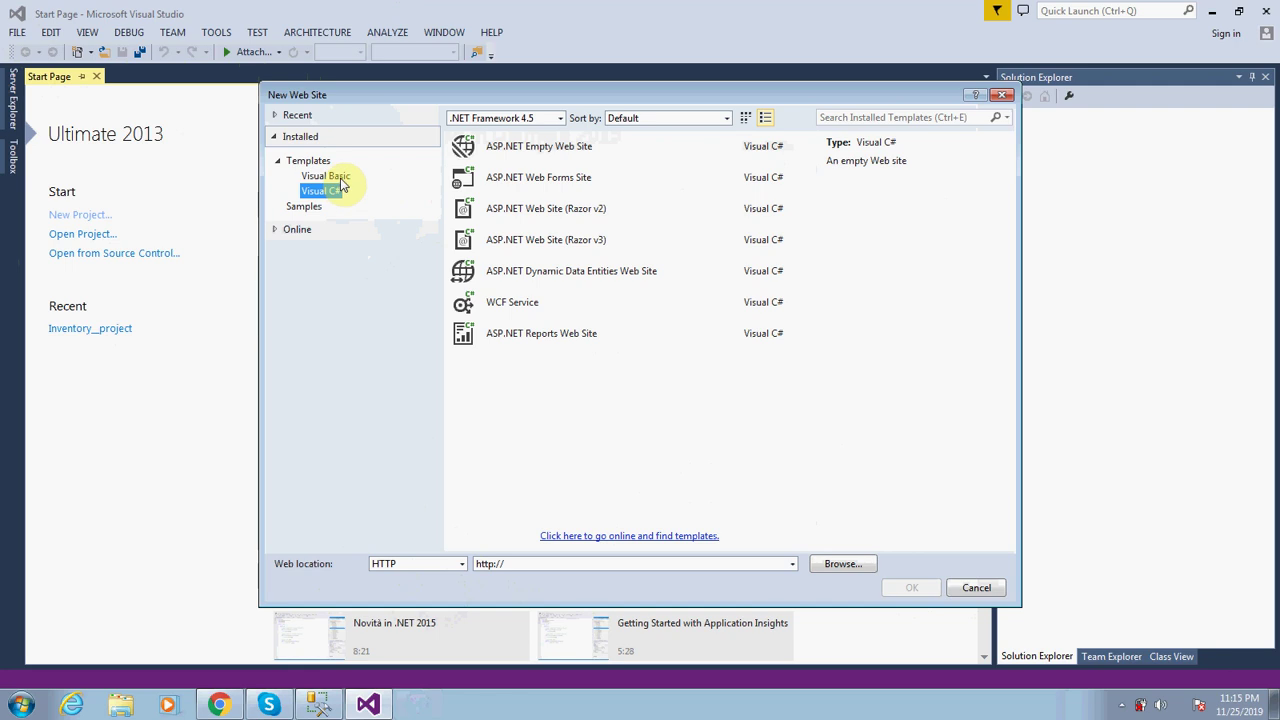
left_click(340, 178)
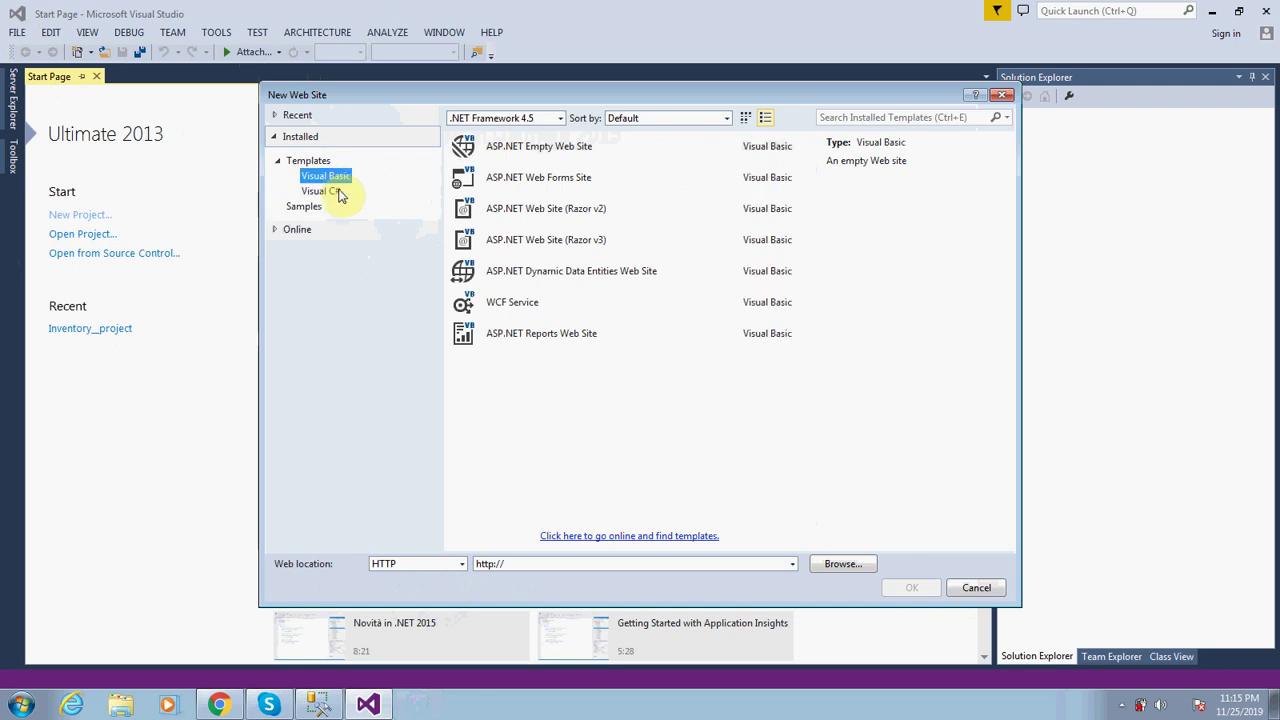
left_click(336, 192)
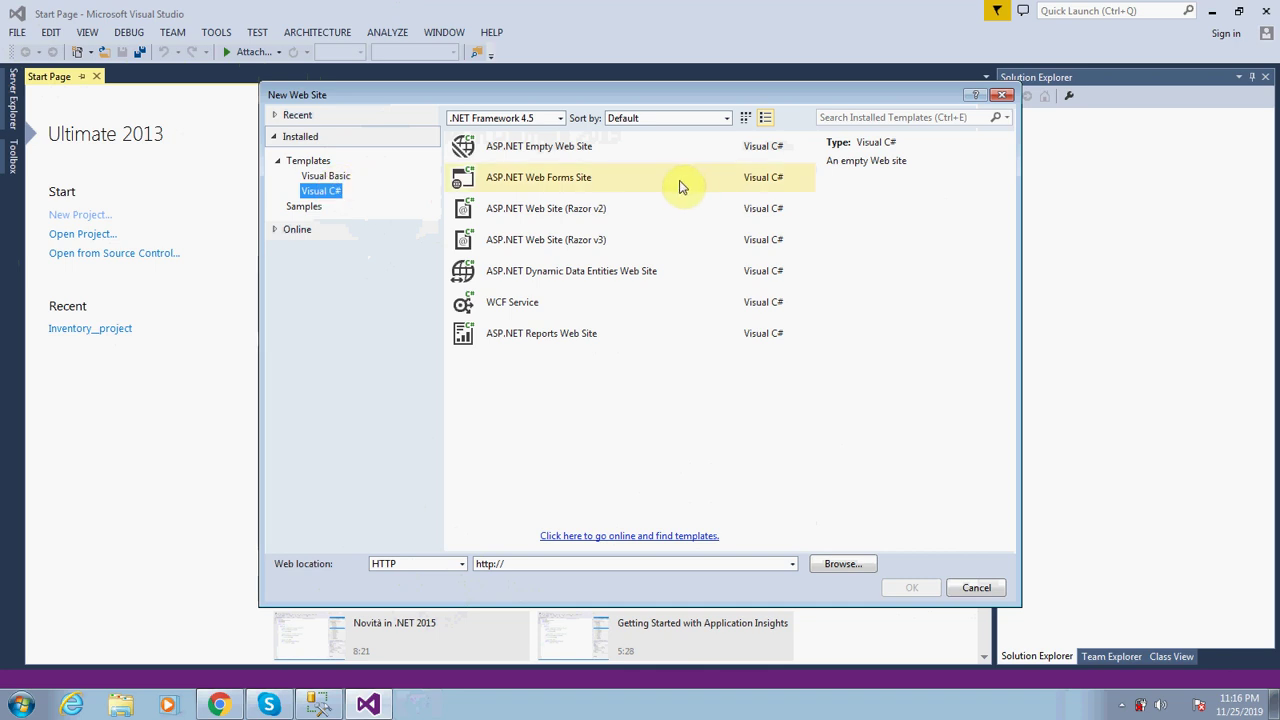
Examine the descriptions of the Visual C# web site templates, from ASP.NET Empty Web Site through WCF Service
left_click(630, 153)
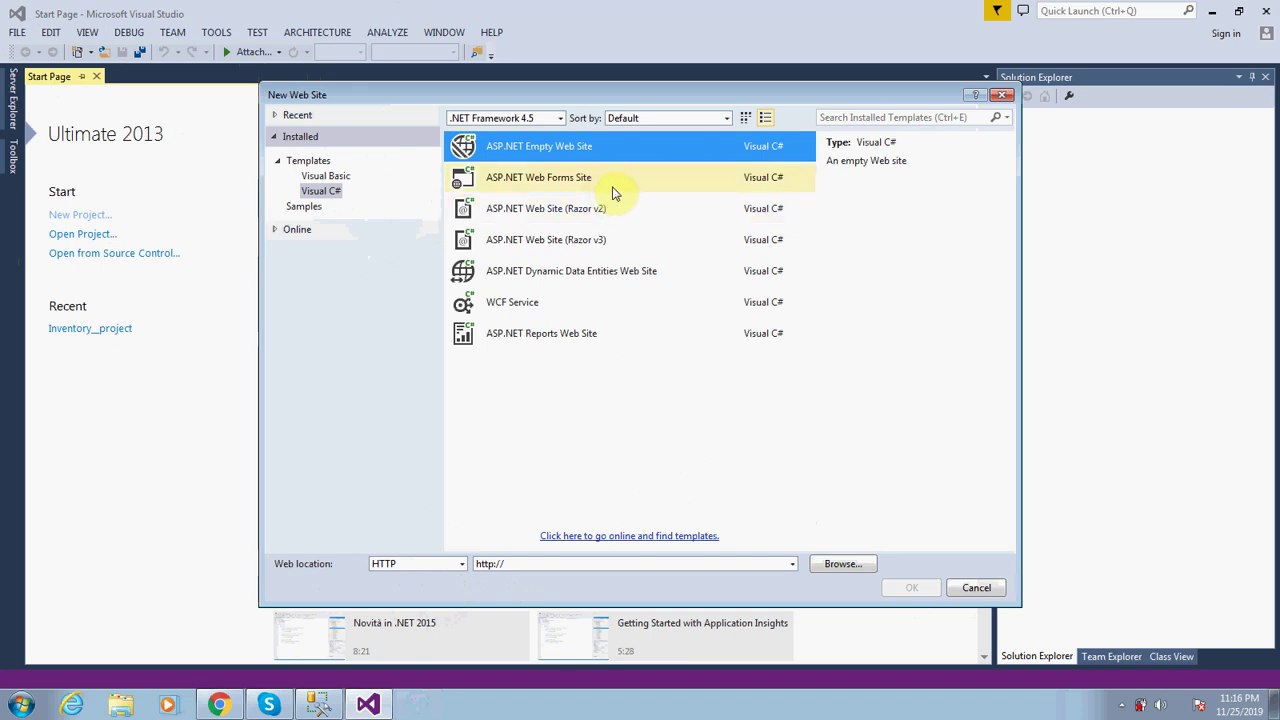
left_click(613, 190)
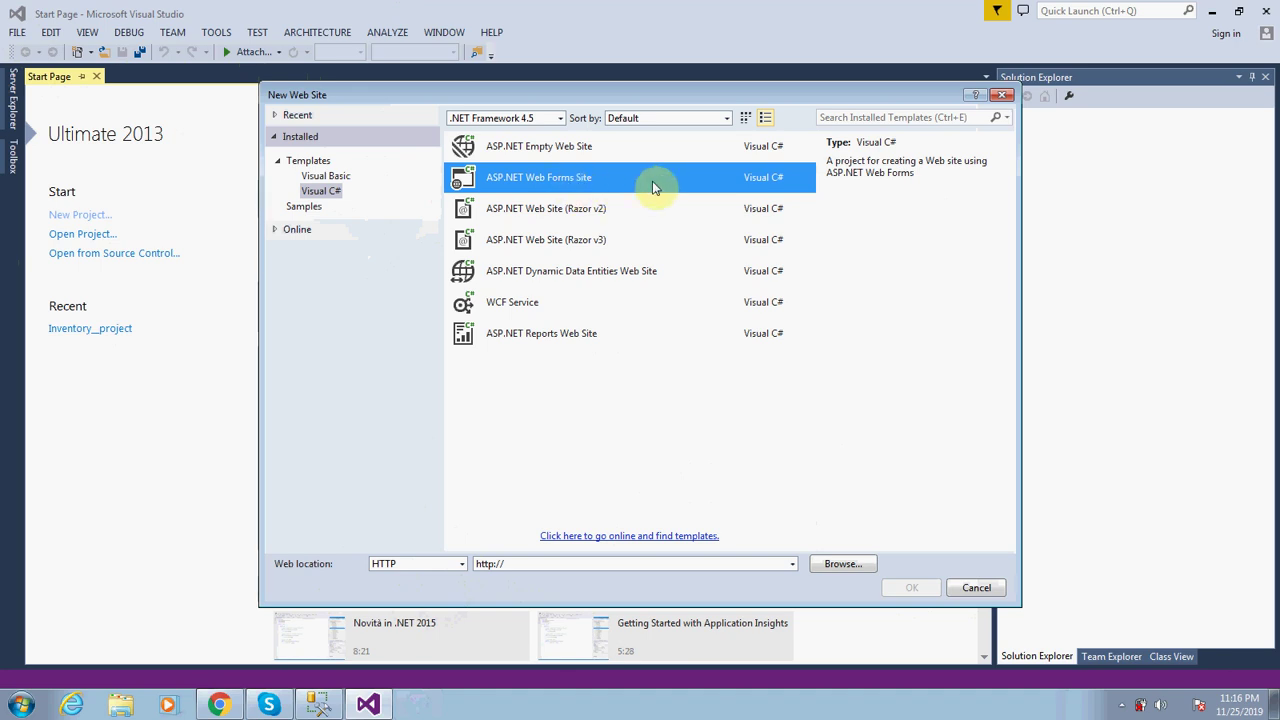
left_click(569, 216)
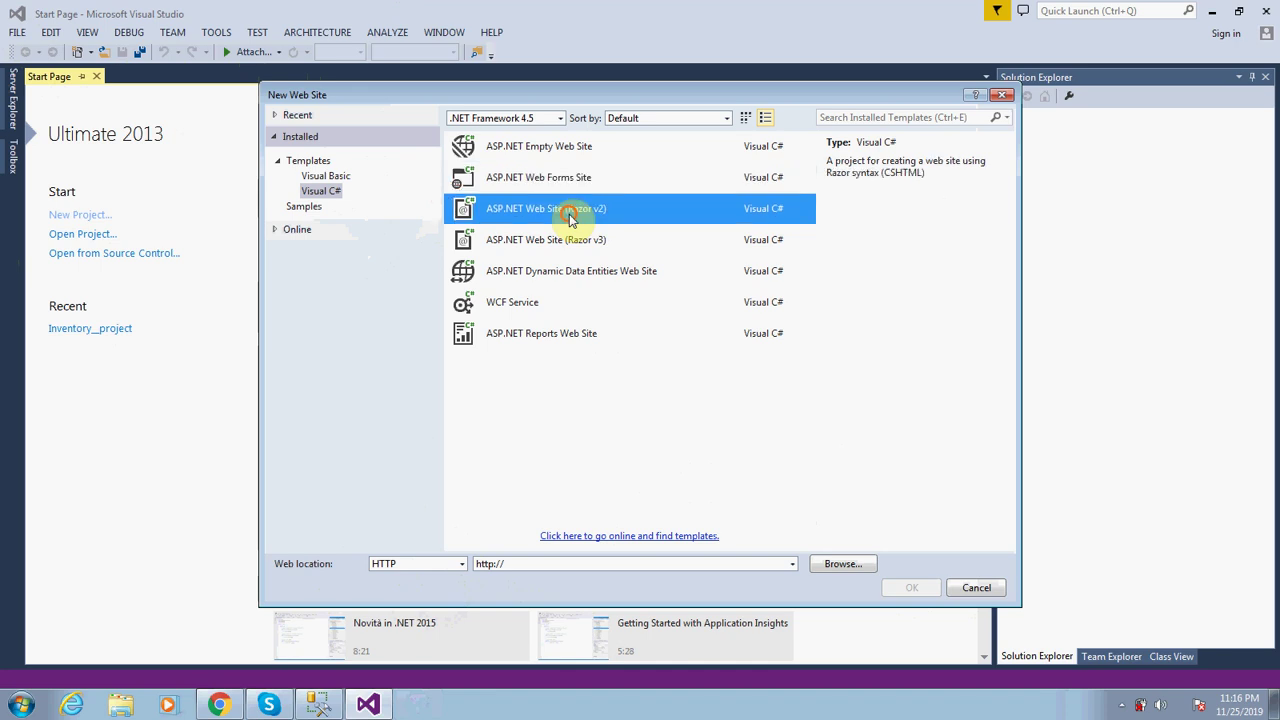
left_click(622, 211)
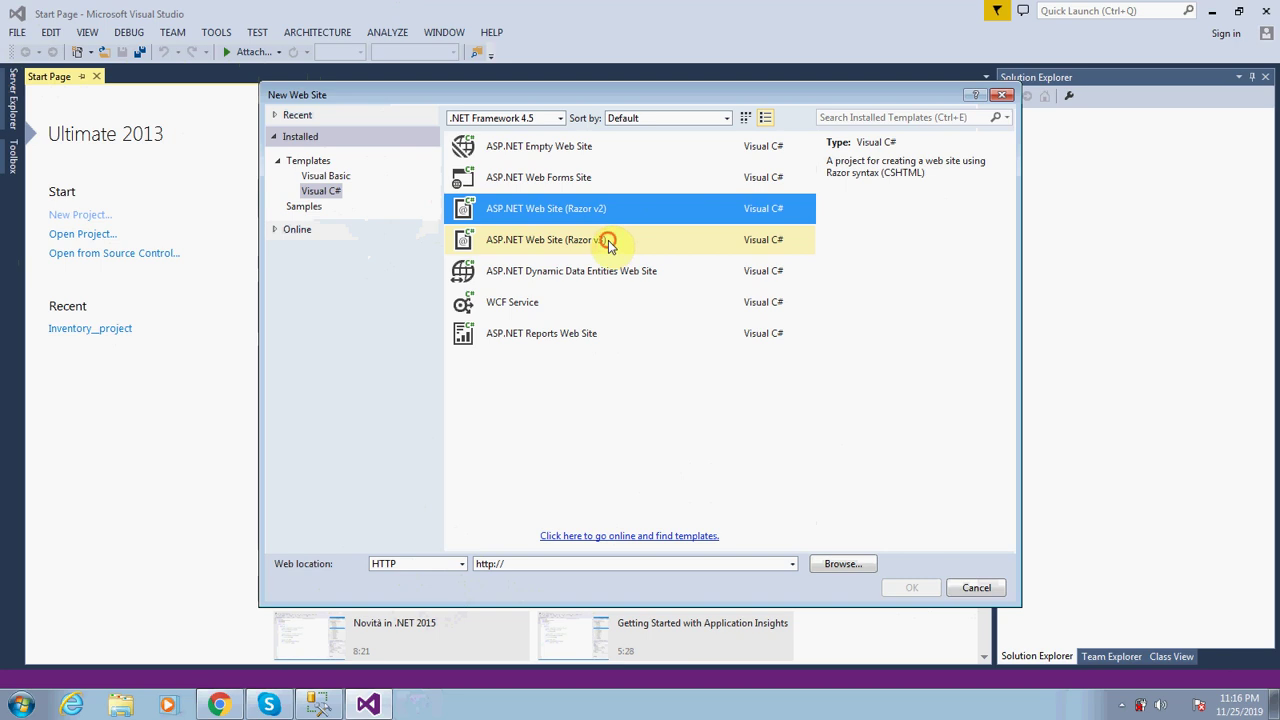
left_click(608, 242)
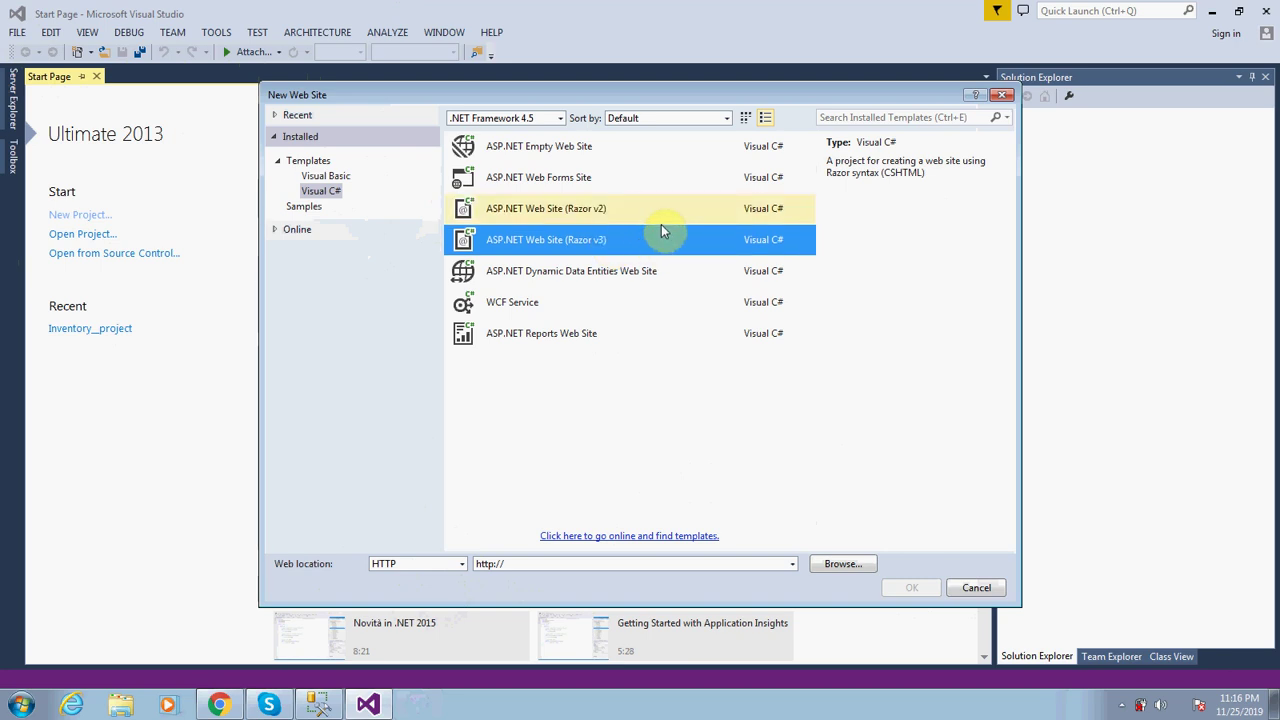
left_click(626, 275)
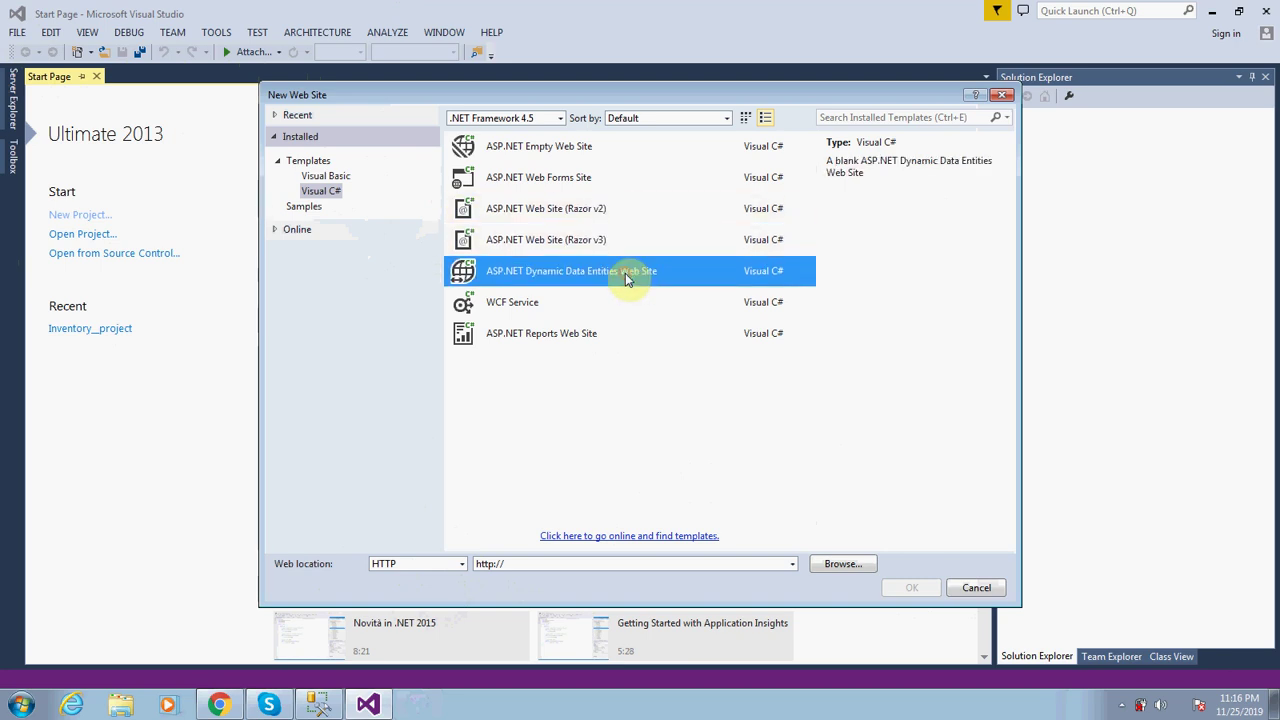
double_click(566, 309)
left_click(743, 409)
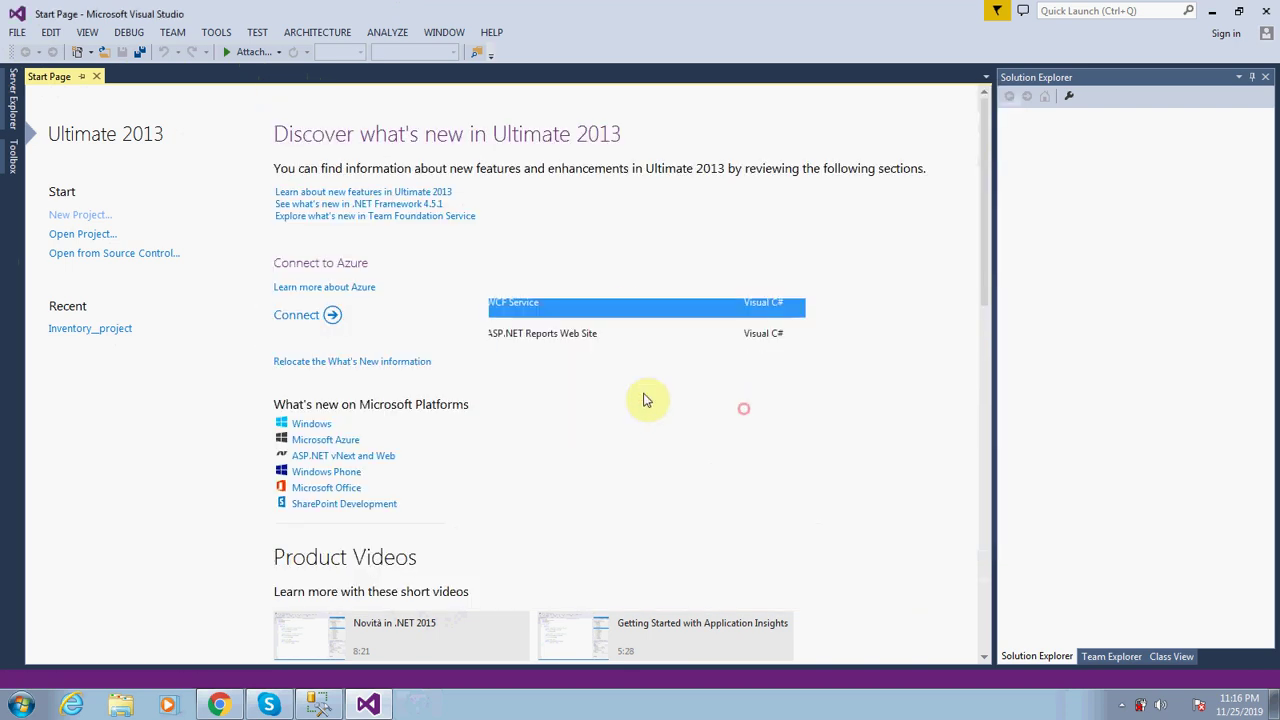
Create a Visual C# web site from the ASP.NET Empty Web Site template, stored in the file system
left_click(36, 50)
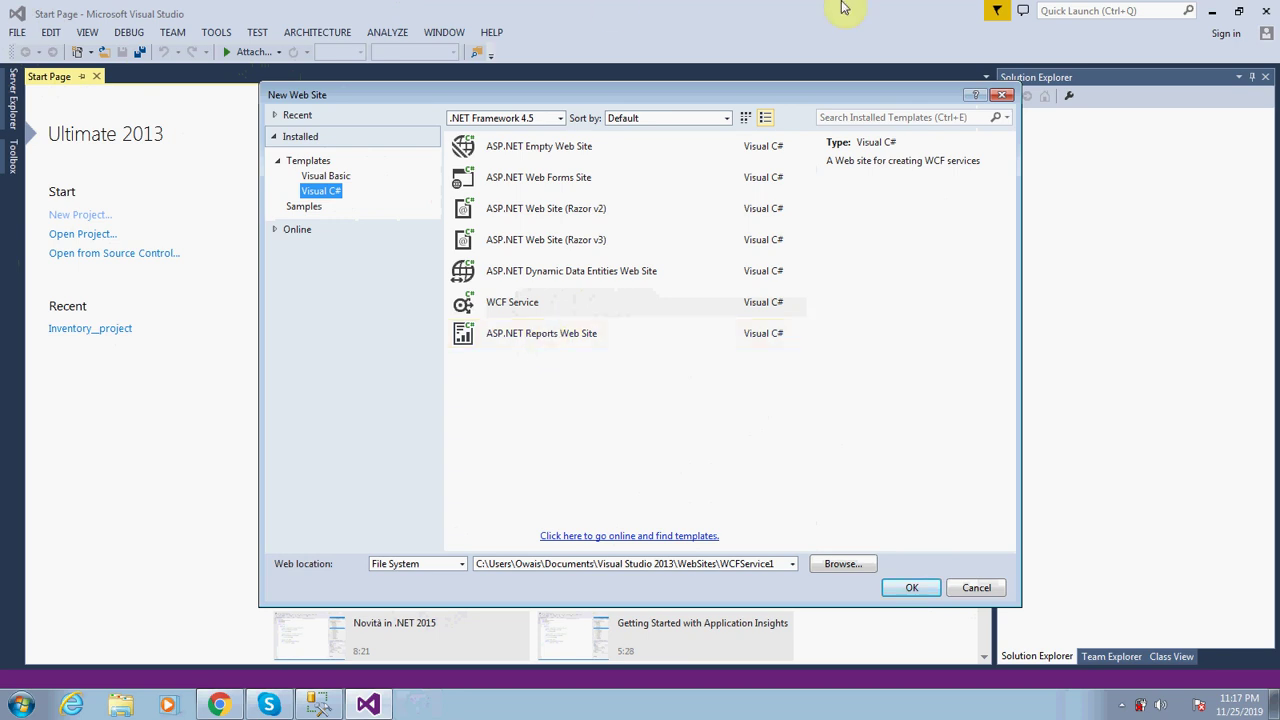
left_click(580, 148)
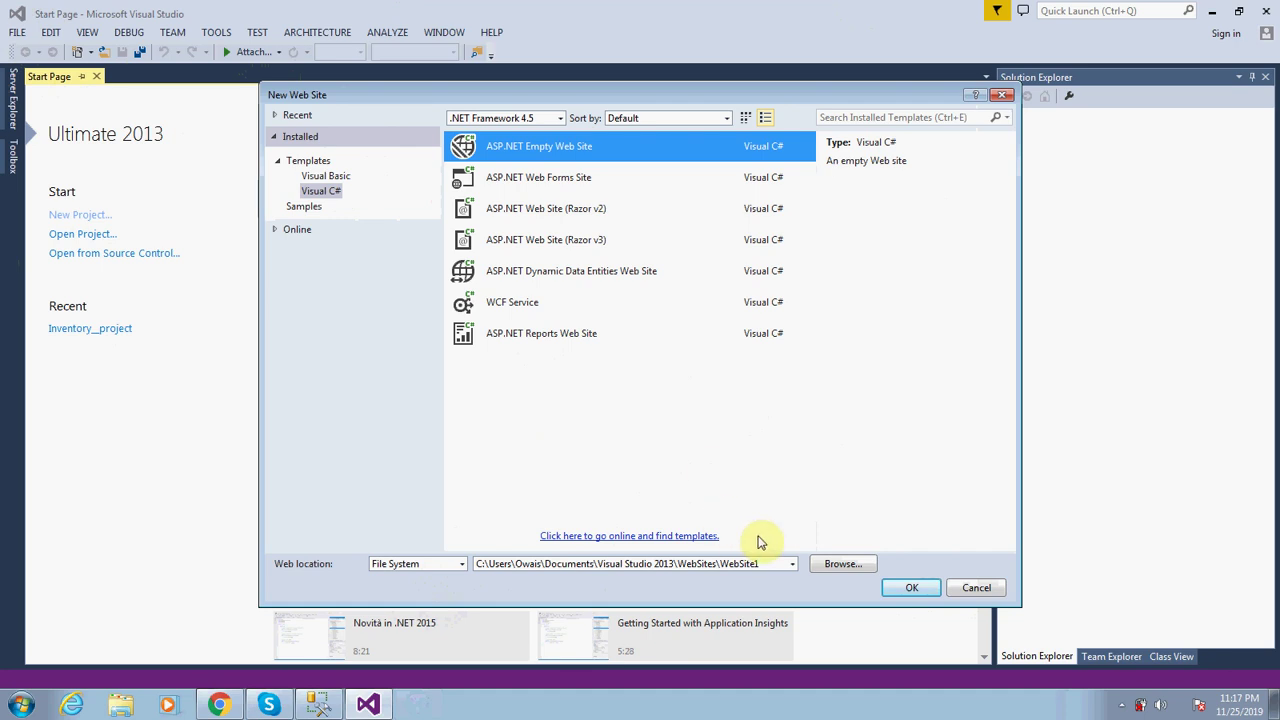
left_click(772, 563)
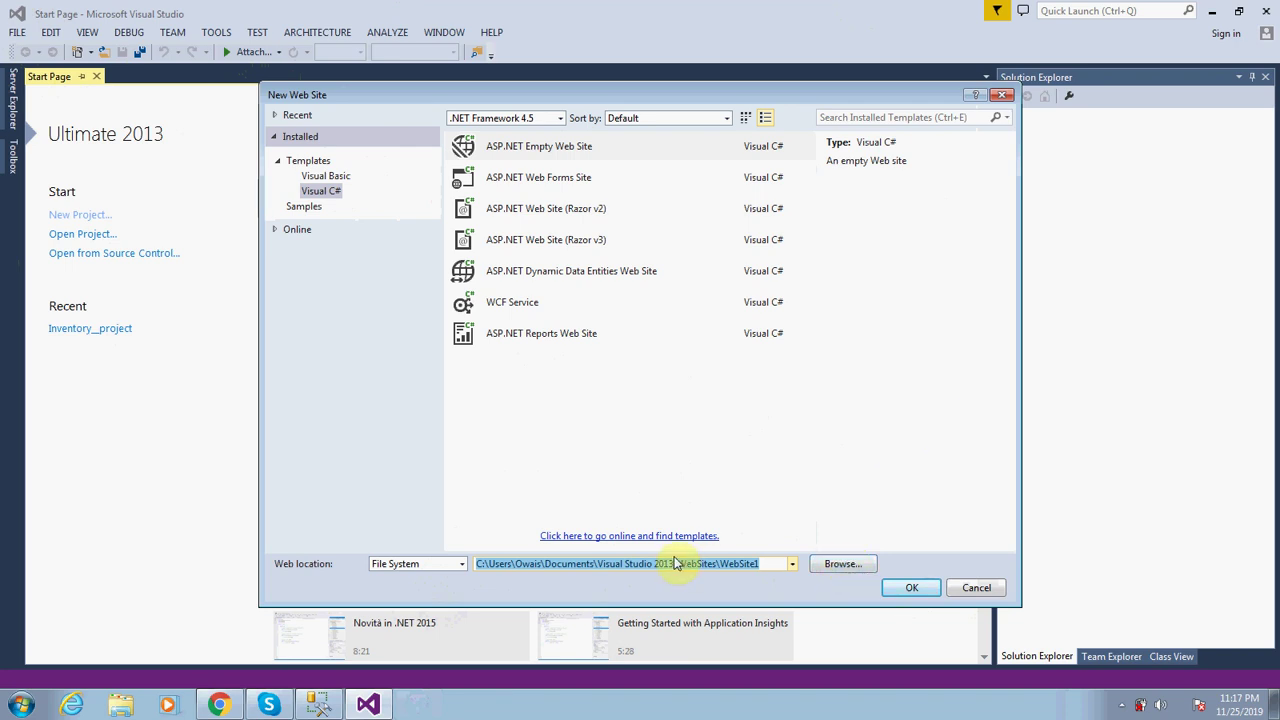
left_click(905, 590)
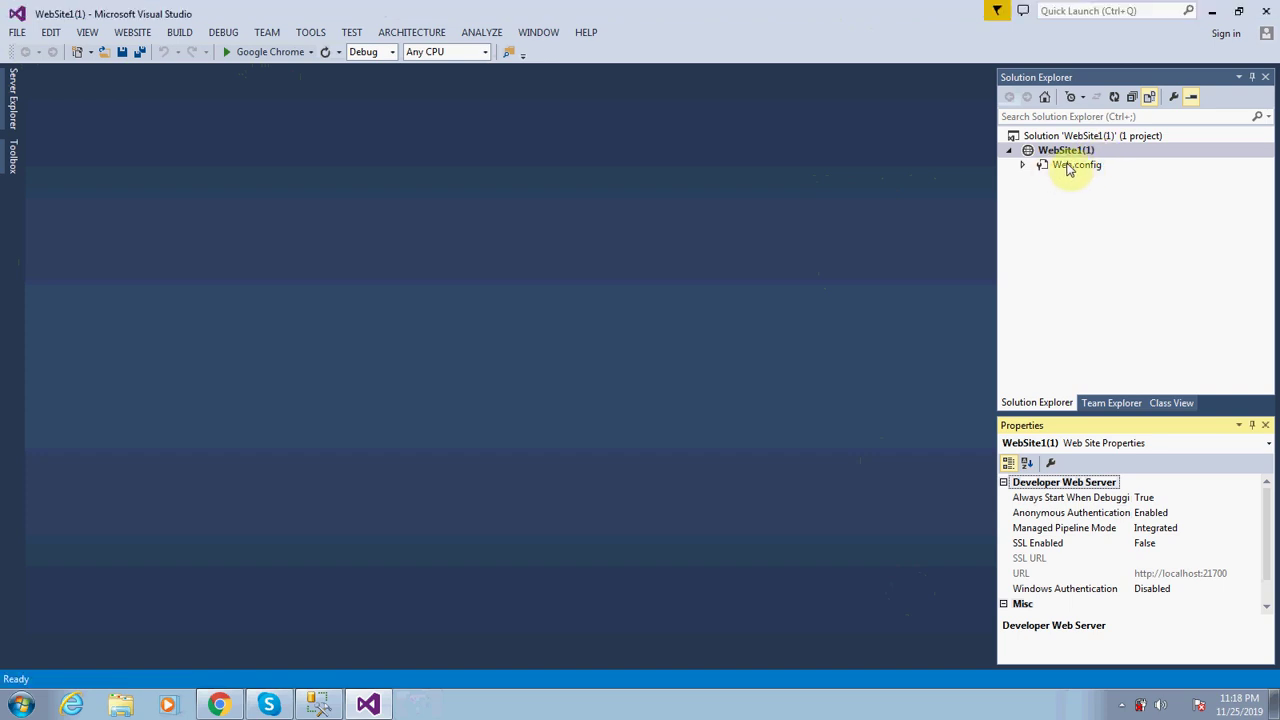
Open the Web.config file of the WebSite1(1) project to view its configuration code
left_click(1066, 164)
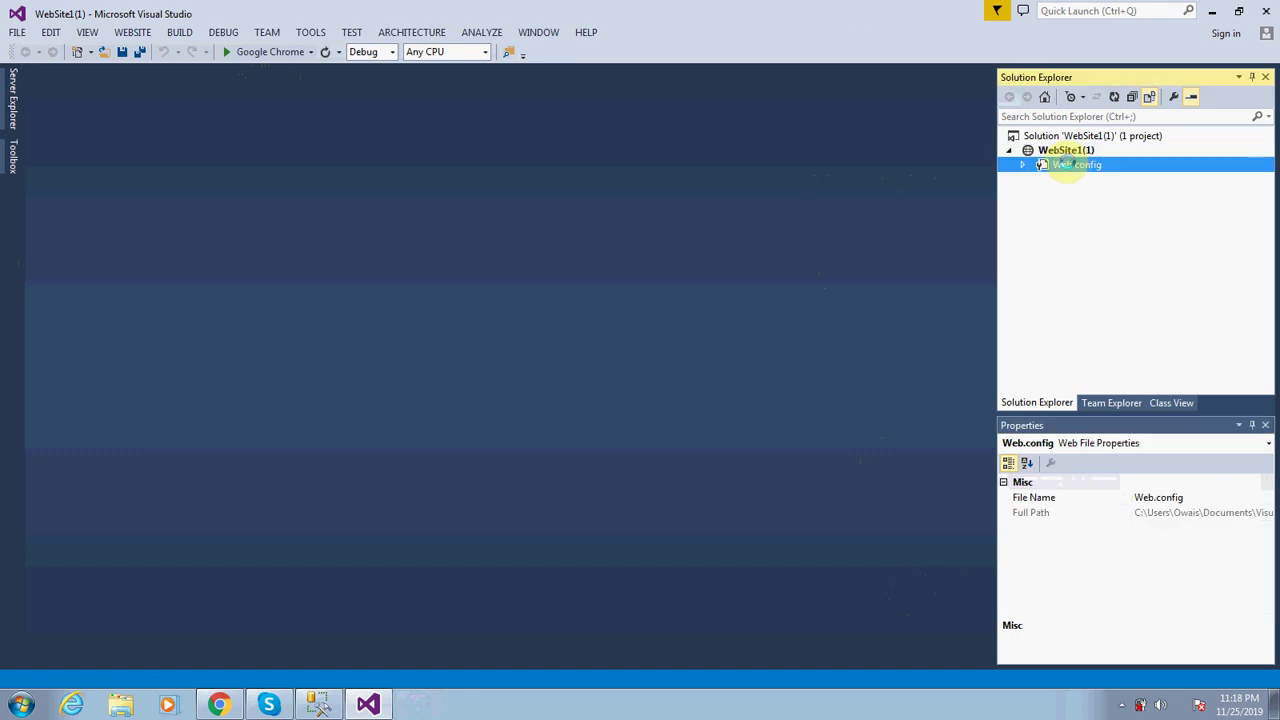
double_click(1066, 164)
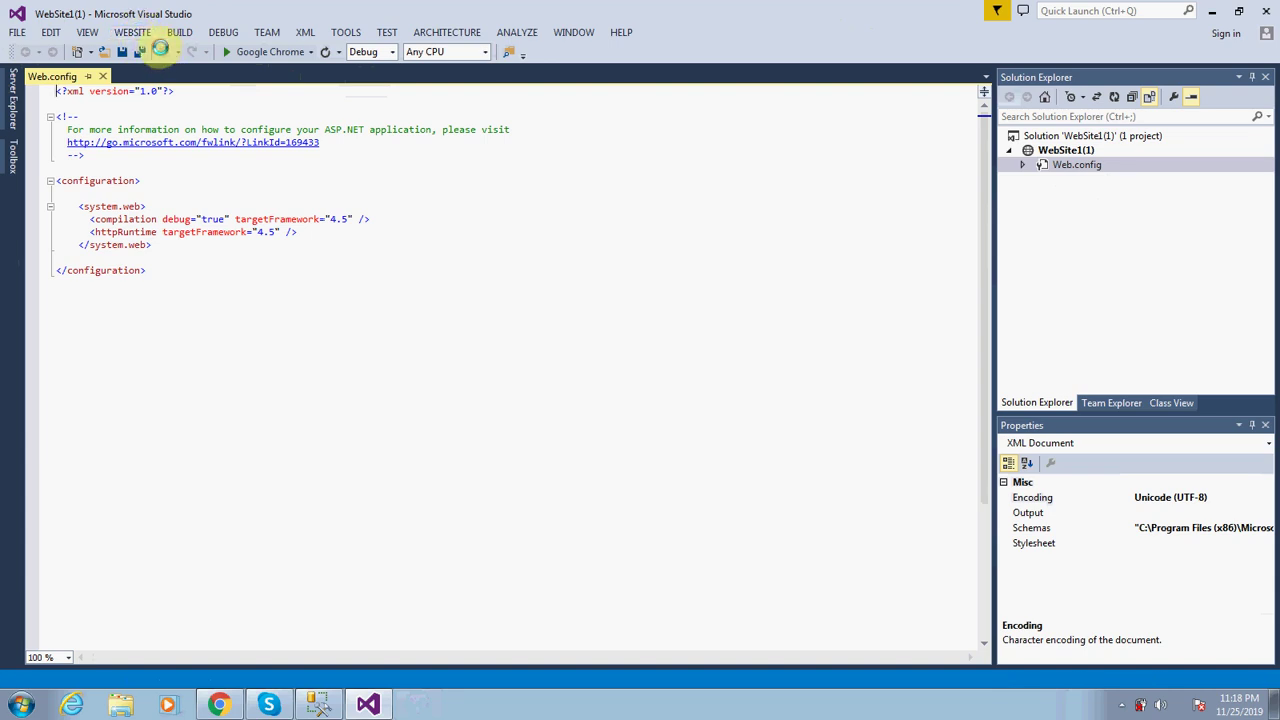
Open the Add New Item dialog for the web site and move it clear of the project's file list
key("ctrl+shift+a")
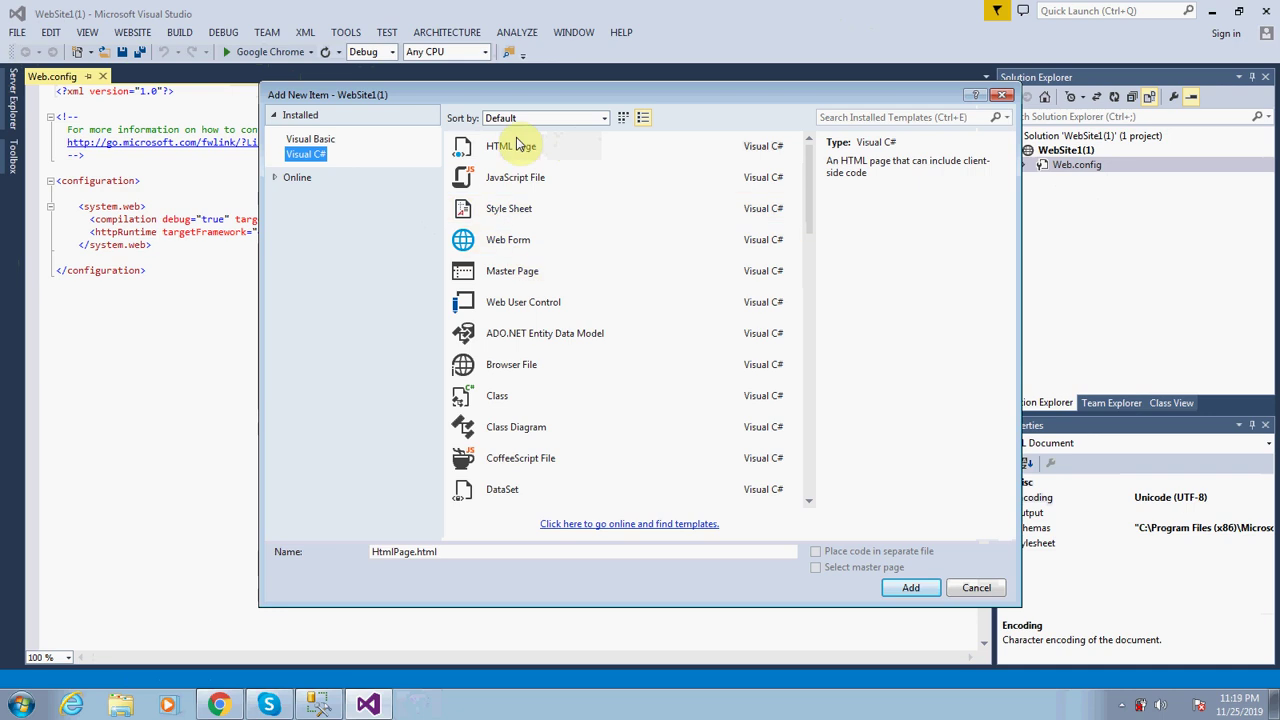
left_click_drag(505, 100, 311, 99)
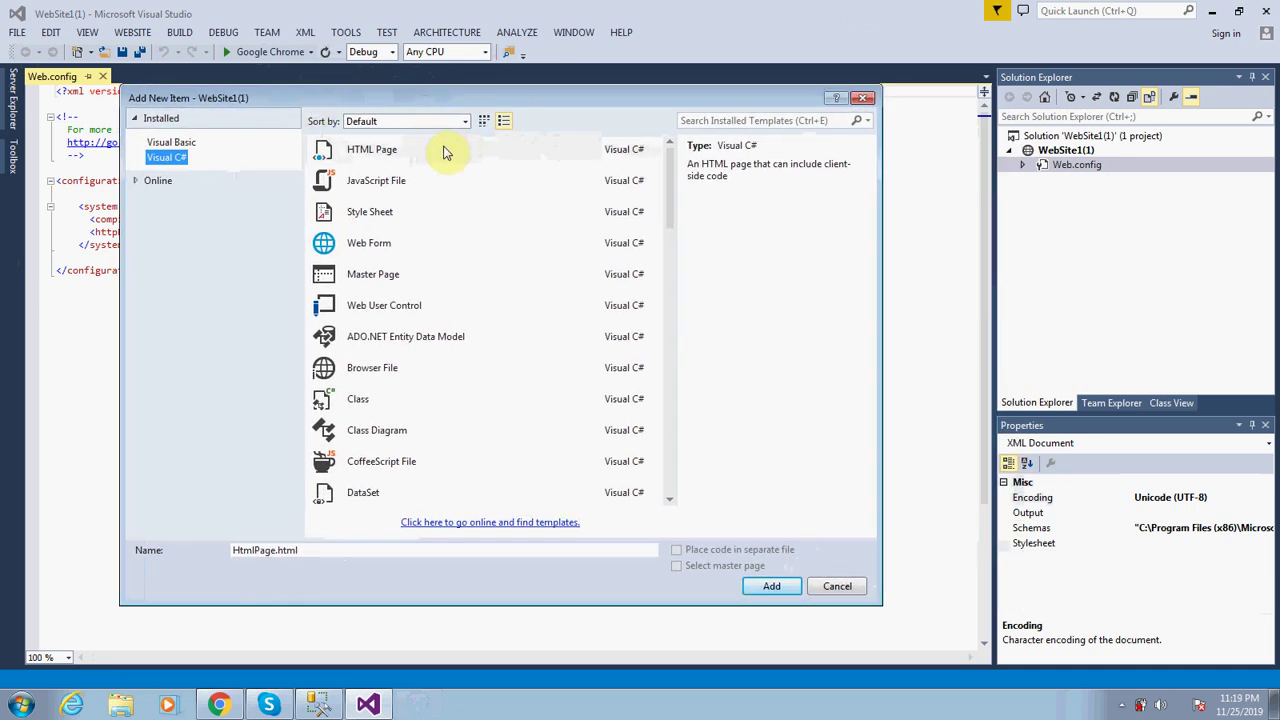